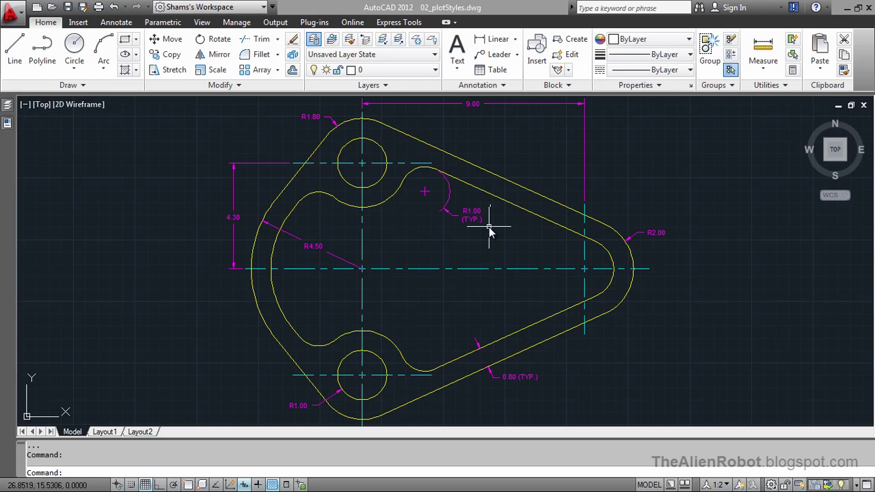
# - Examine the index colors available for the Defpoints layer in the layer properties, leaving without choosing one
pyautogui.hotkey('ctrl', '1')
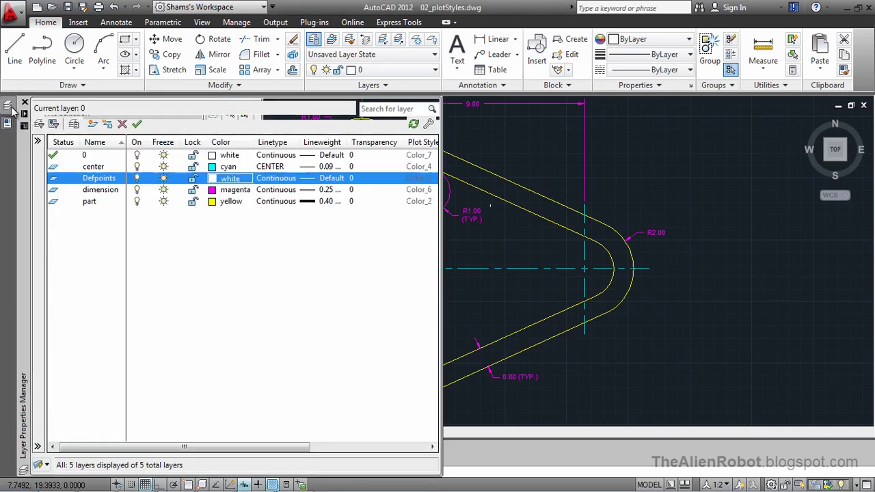
pyautogui.moveTo(11, 110)
pyautogui.click(213, 178)
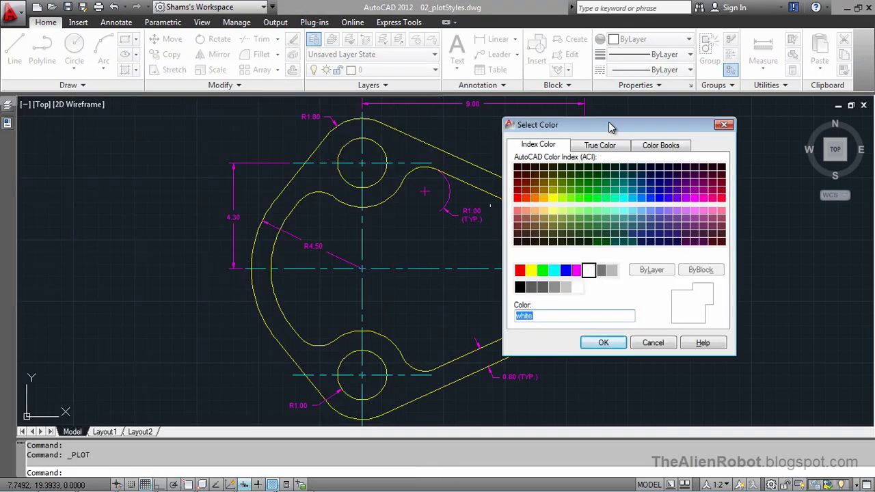
pyautogui.moveTo(609, 123); pyautogui.dragTo(430, 138)
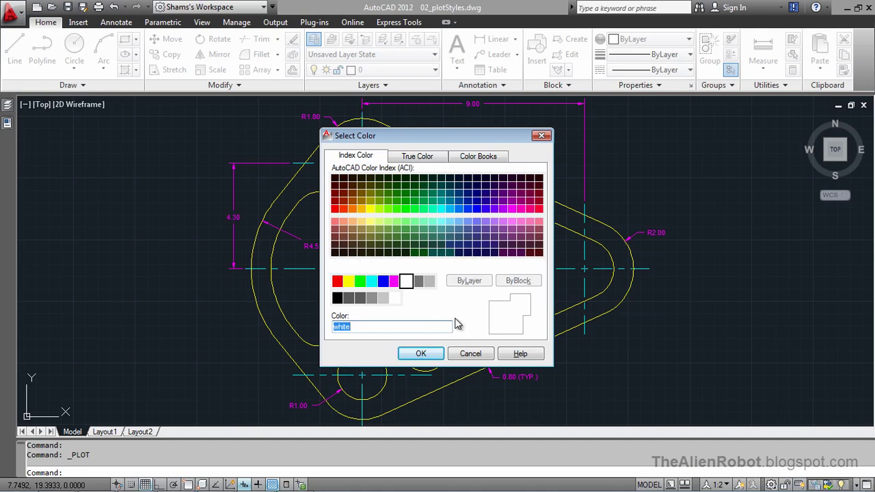
pyautogui.click(465, 354)
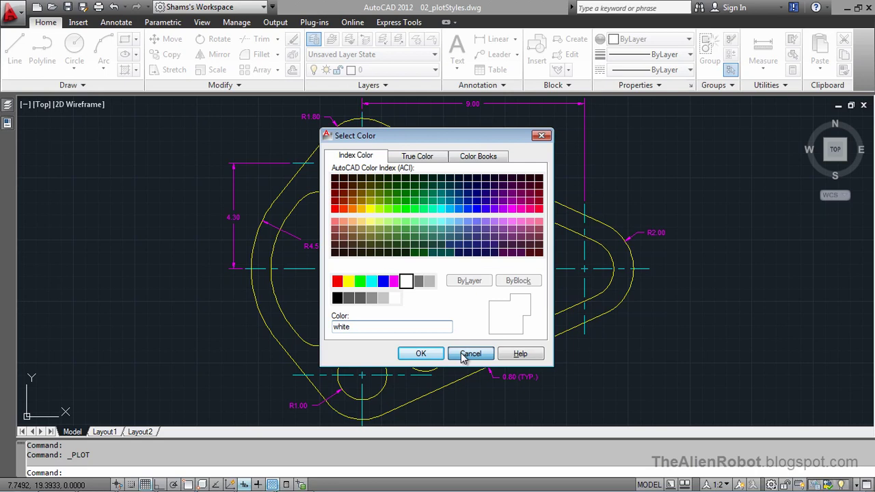
# - Start plotting the model and open the monochrome.ctb plot style table for editing
pyautogui.click(97, 6)
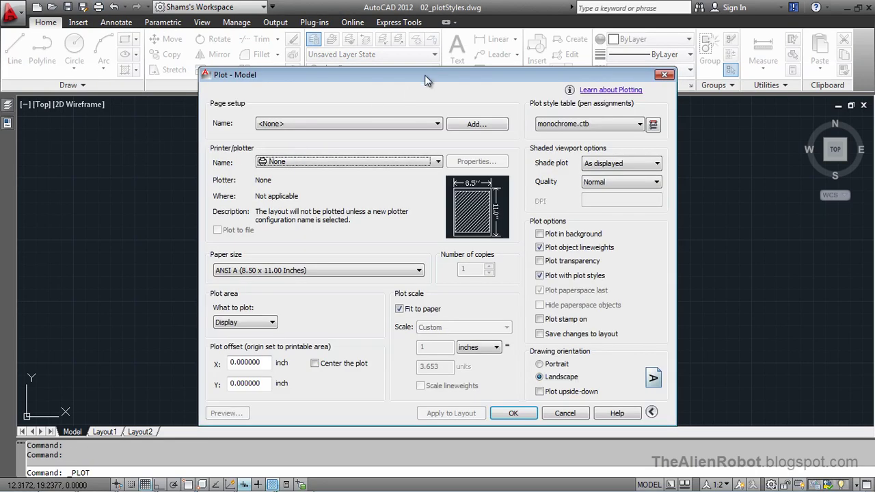
pyautogui.moveTo(435, 77); pyautogui.dragTo(426, 76)
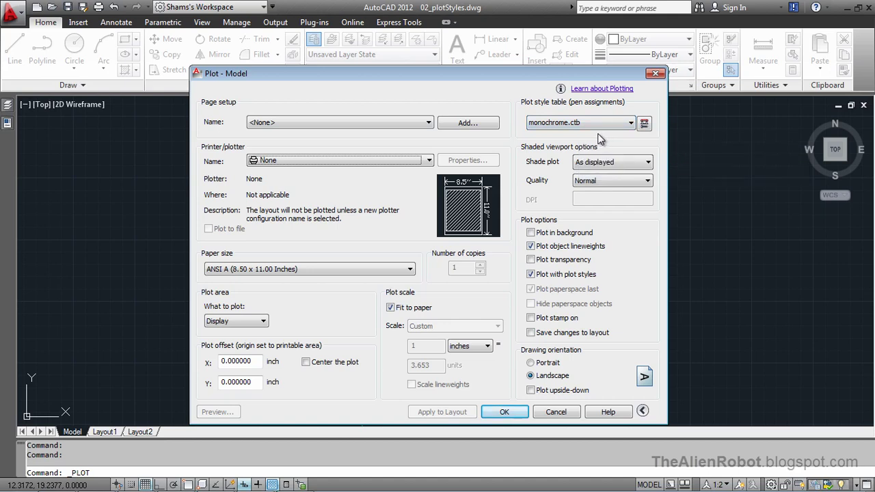
pyautogui.click(644, 123)
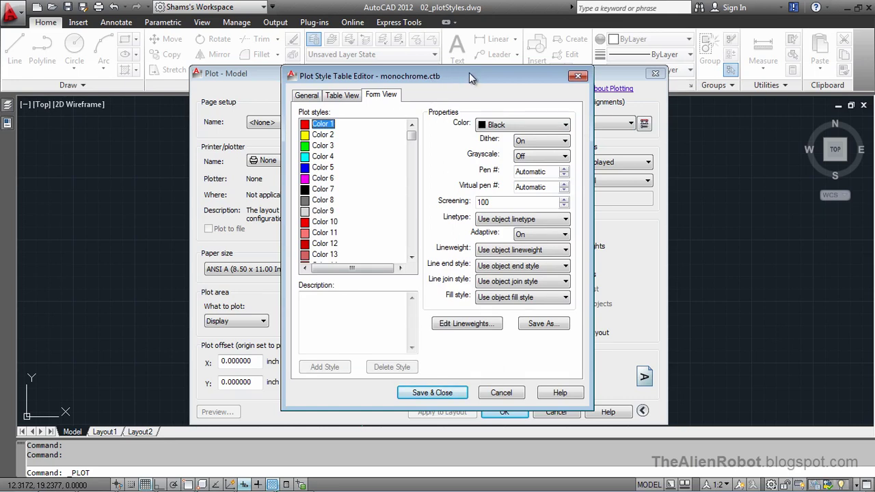
pyautogui.moveTo(470, 72); pyautogui.dragTo(469, 77)
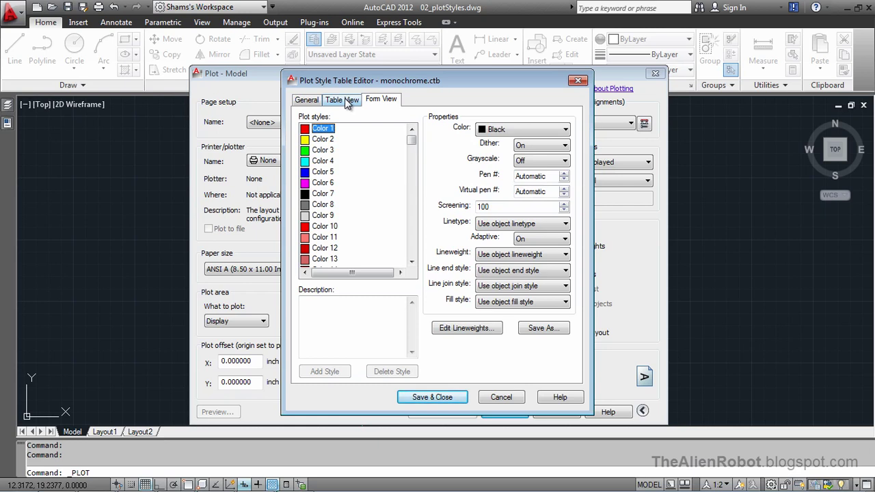
# - Examine the table and form views of monochrome.ctb and the plot properties of Color 1 through Color 8, closing the editor without saving
pyautogui.click(344, 97)
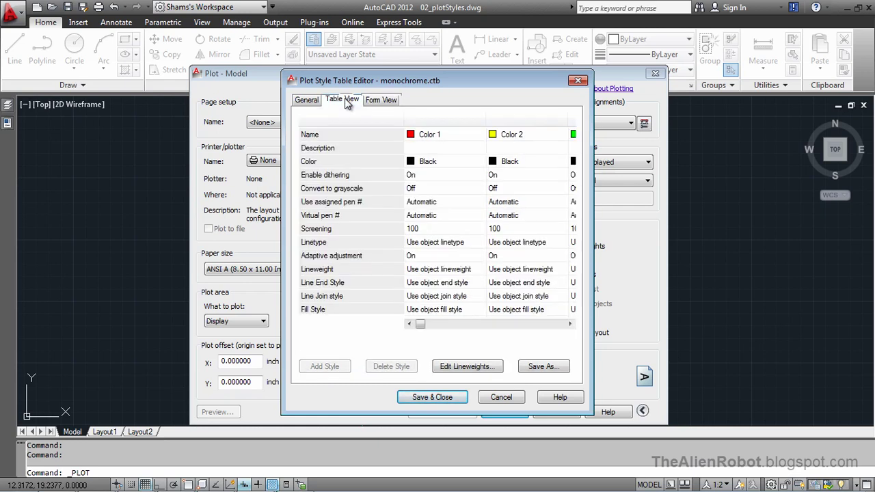
pyautogui.click(381, 100)
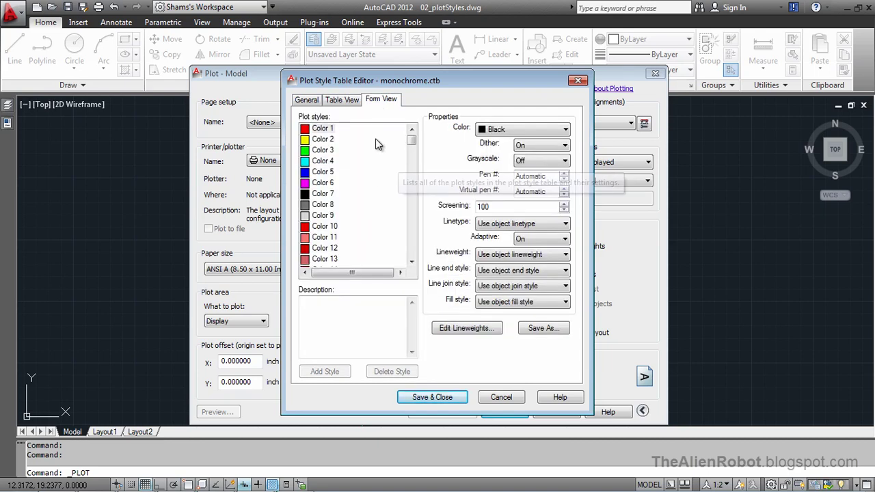
pyautogui.moveTo(411, 141)
pyautogui.mouseDown()
pyautogui.moveTo(411, 254)
pyautogui.moveTo(408, 140)
pyautogui.mouseUp()
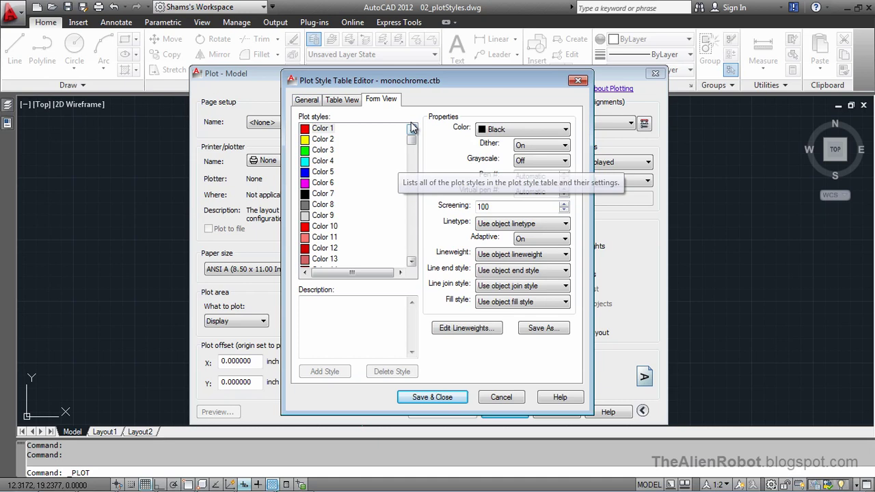
pyautogui.click(322, 129)
pyautogui.click(323, 140)
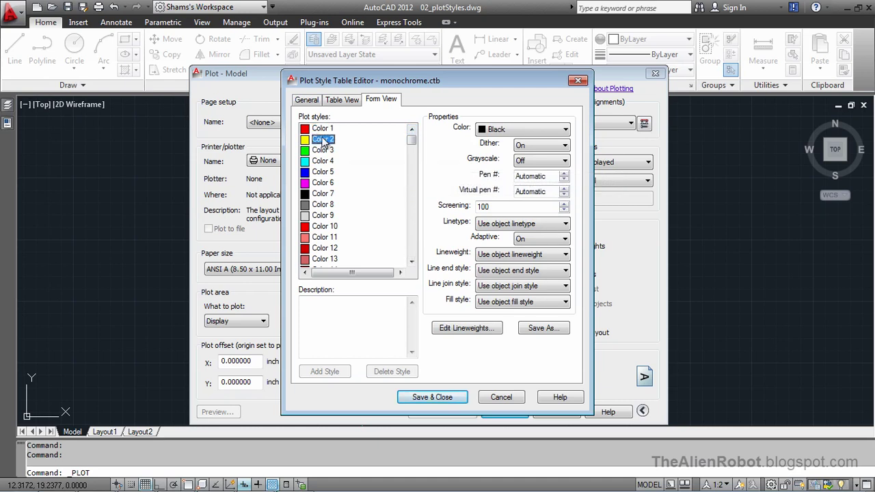
pyautogui.click(324, 150)
pyautogui.click(324, 162)
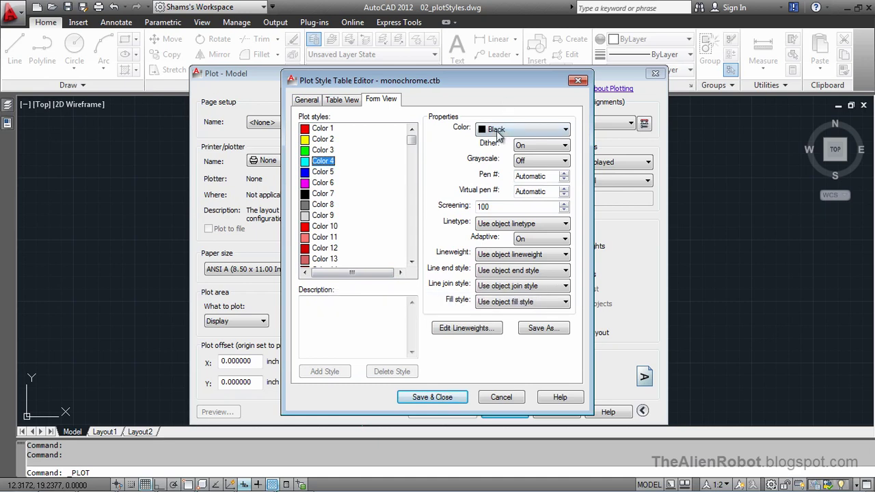
pyautogui.click(323, 151)
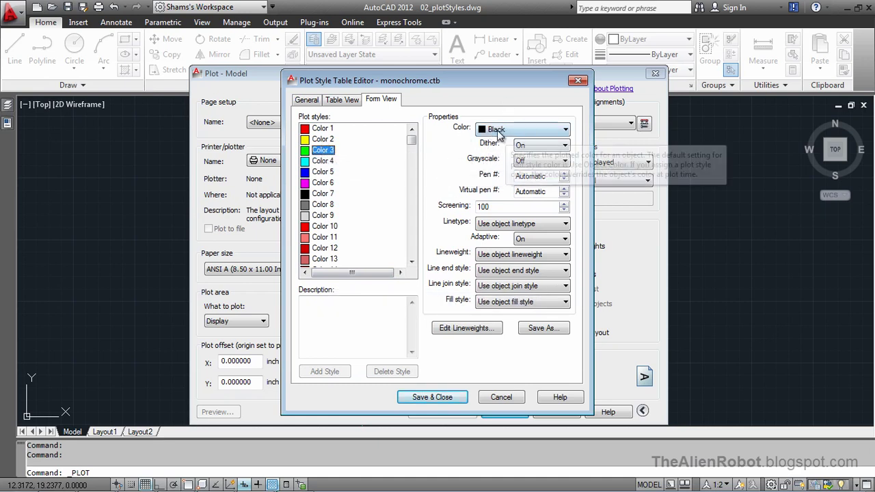
pyautogui.click(322, 140)
pyautogui.click(322, 129)
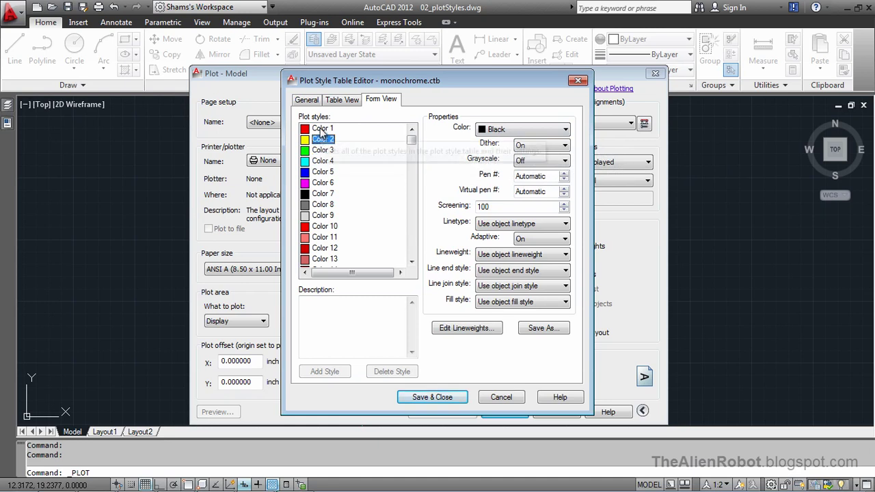
pyautogui.click(323, 161)
pyautogui.click(320, 195)
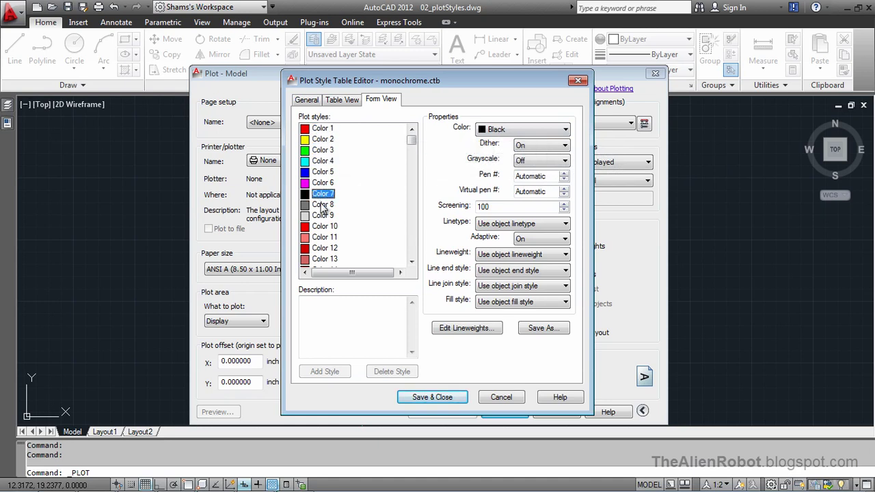
pyautogui.click(325, 206)
pyautogui.click(323, 174)
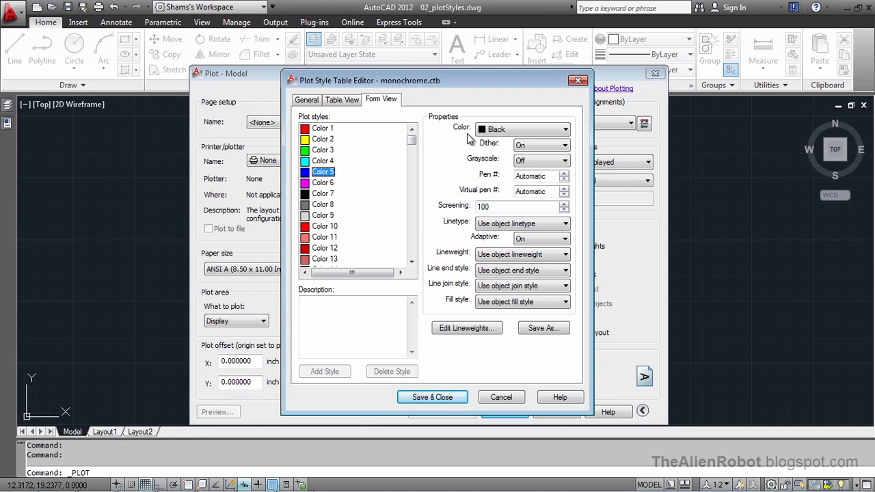
pyautogui.click(323, 140)
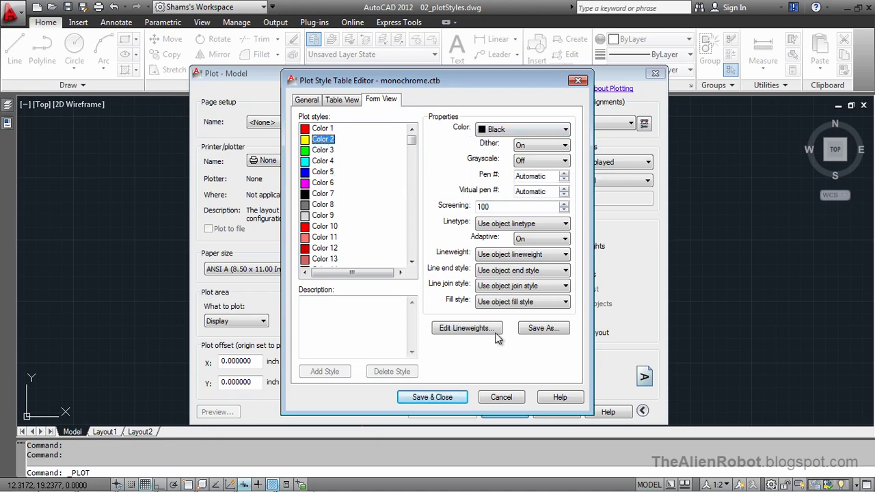
pyautogui.click(495, 399)
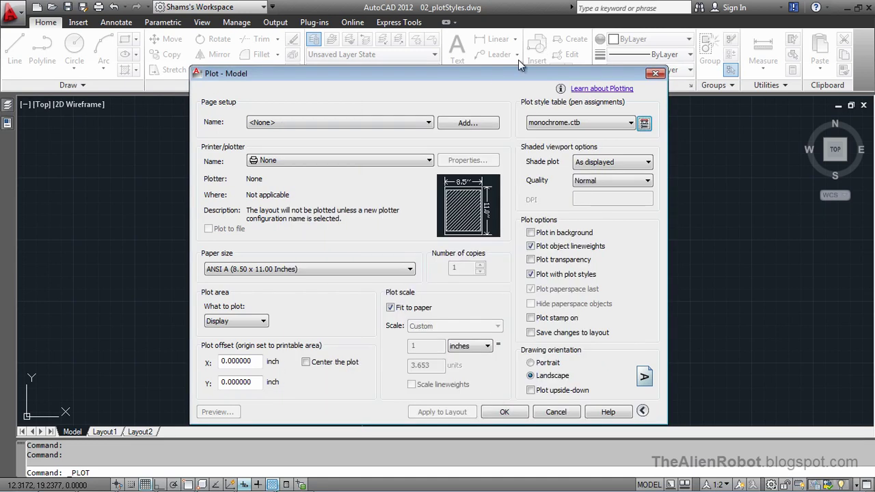
# - Reopen the monochrome.ctb plot style table and set the plotted color of Color 2 to Red
pyautogui.moveTo(507, 82); pyautogui.dragTo(572, 233)
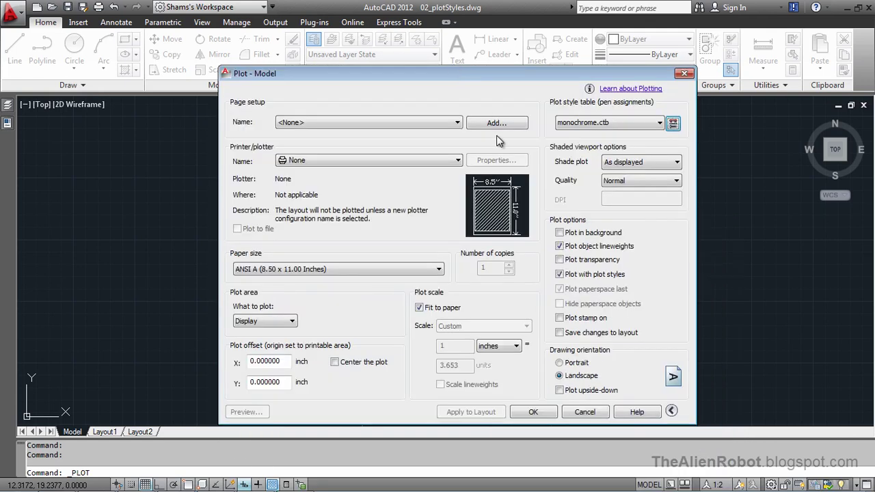
pyautogui.click(673, 123)
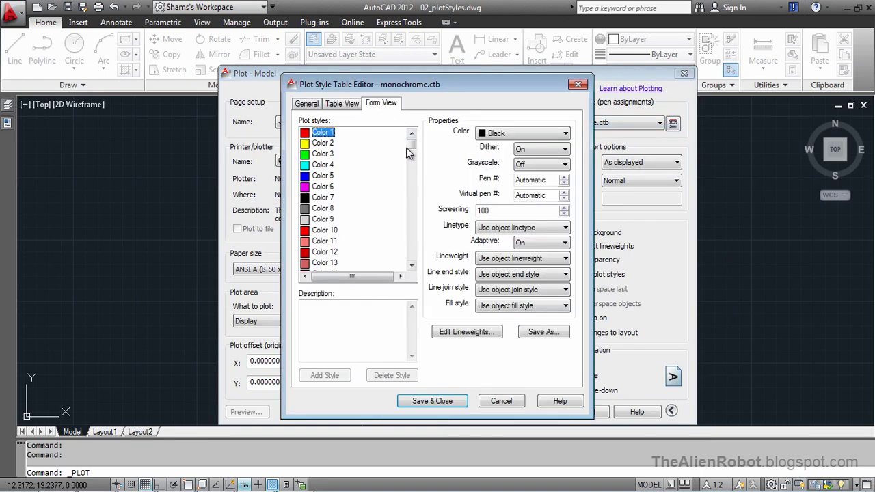
pyautogui.click(323, 144)
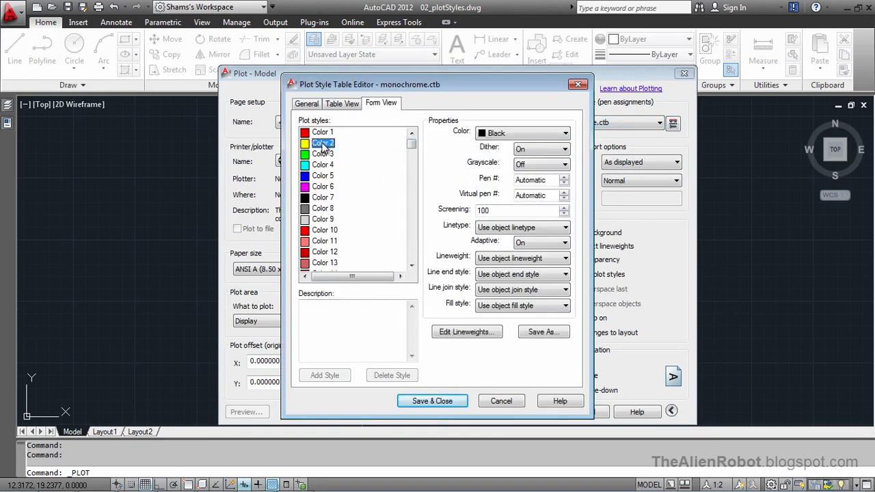
pyautogui.click(560, 134)
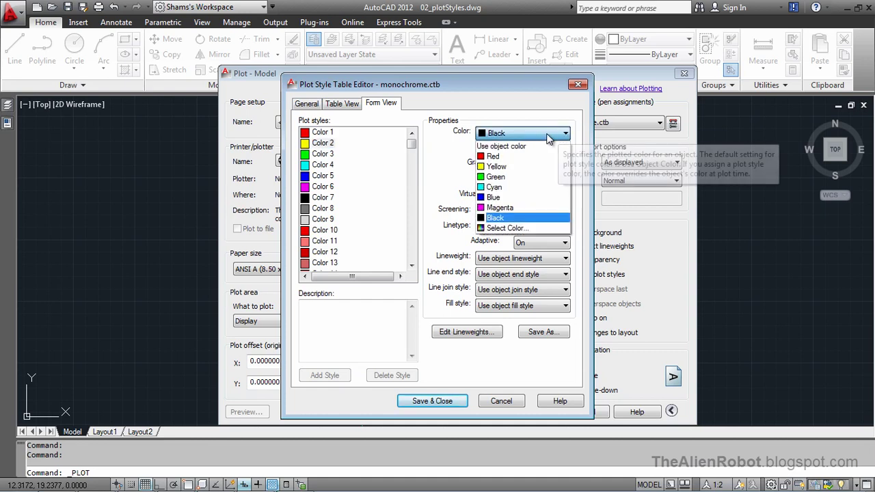
pyautogui.click(503, 158)
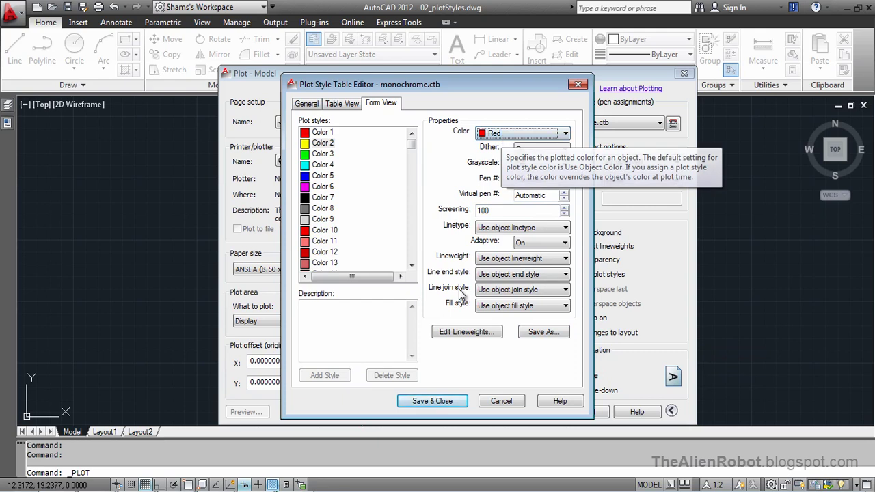
# - Save the edited plot style table as a new file named "My pen table.ctb" and close the editor
pyautogui.click(538, 334)
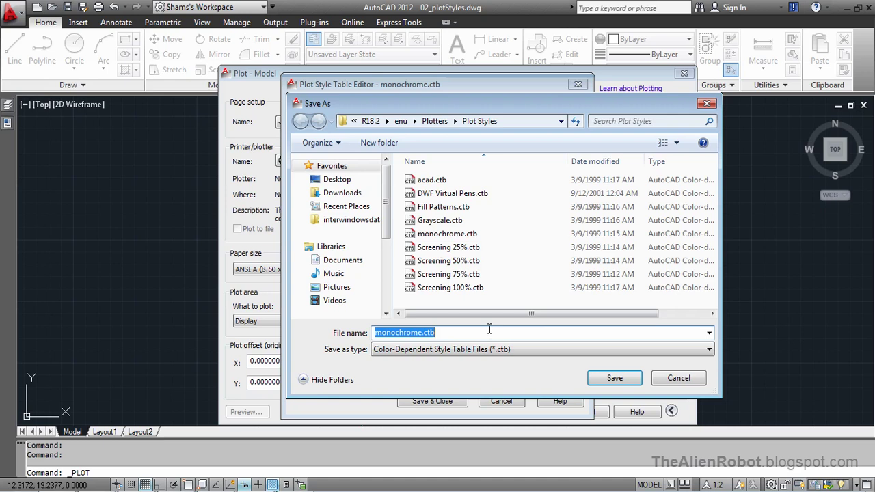
pyautogui.moveTo(422, 333); pyautogui.dragTo(375, 333)
pyautogui.write('M')
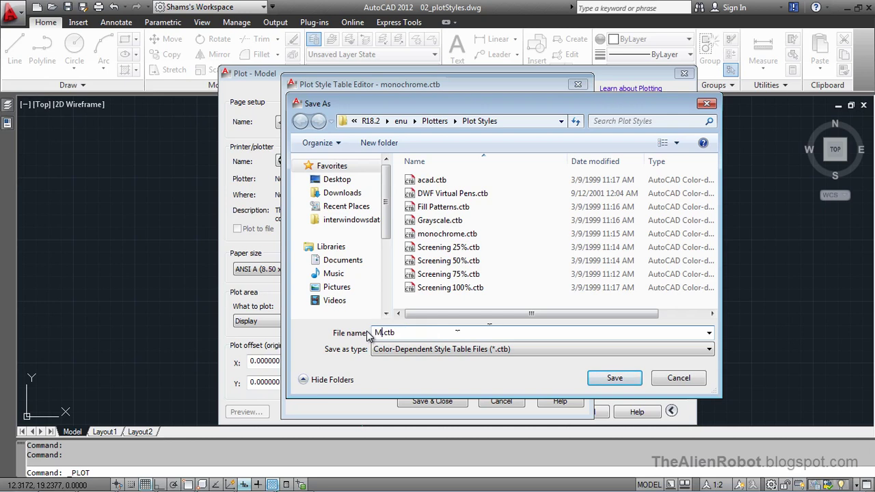
pyautogui.write('y c')
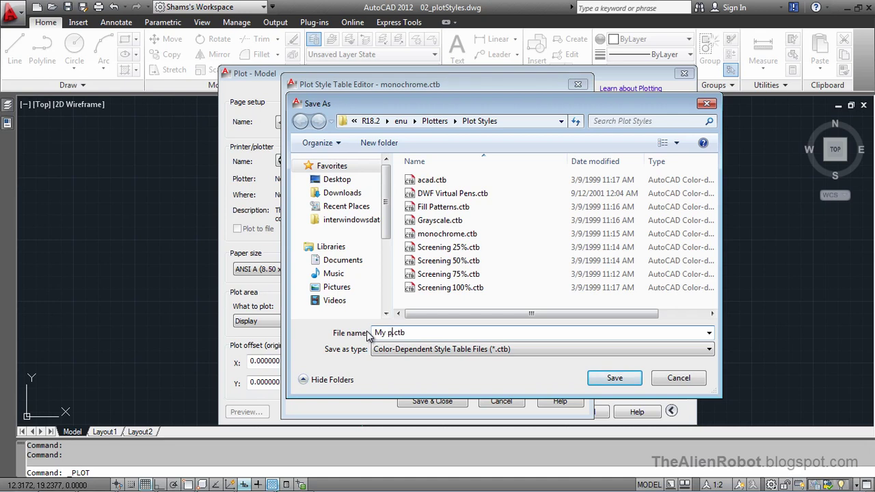
pyautogui.write('en table')
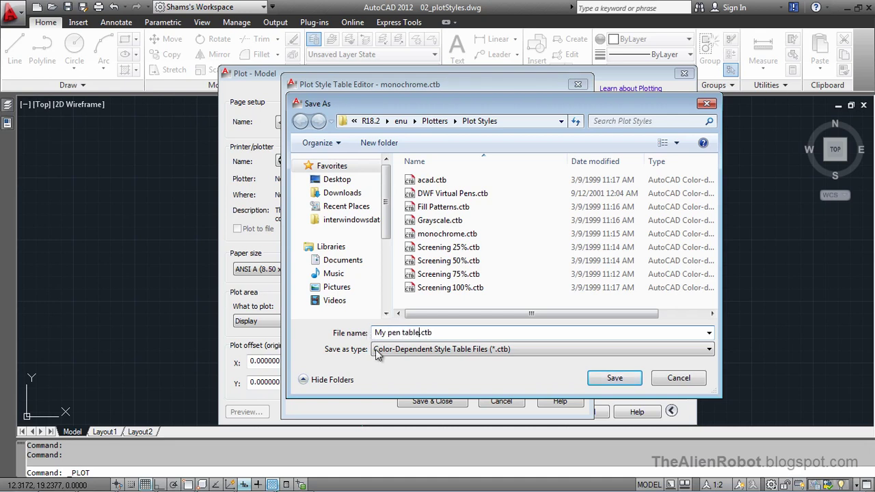
pyautogui.click(615, 378)
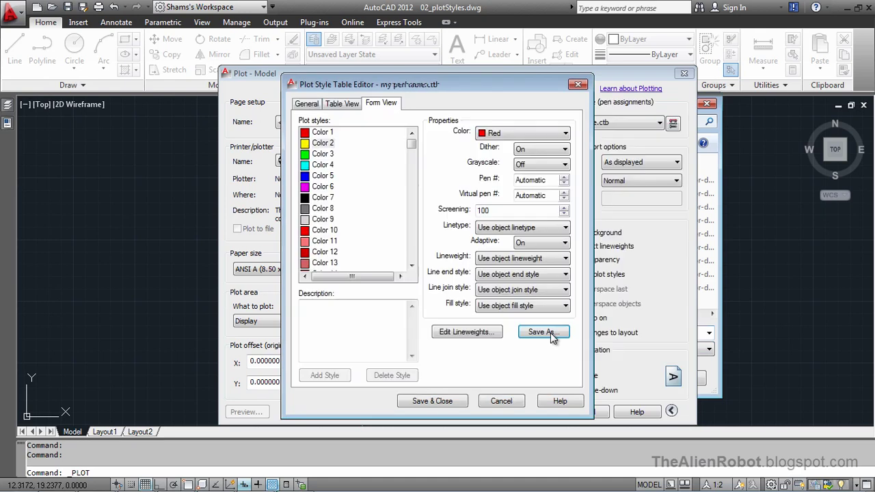
pyautogui.click(501, 402)
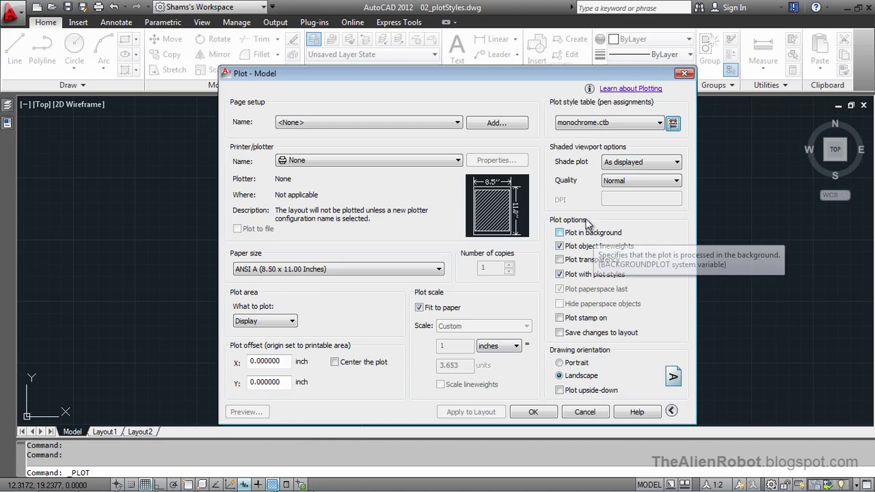
# - Assign My pen table.ctb as the plot style table for this plot
pyautogui.click(659, 123)
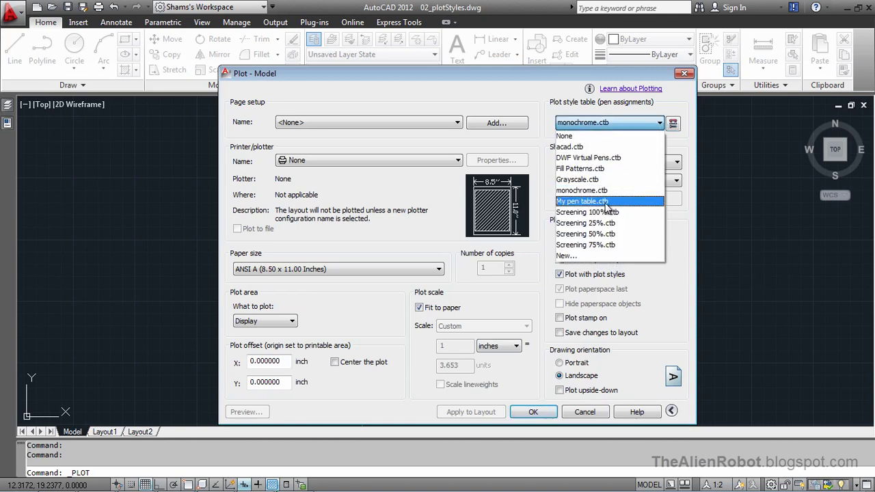
pyautogui.click(606, 202)
pyautogui.click(469, 280)
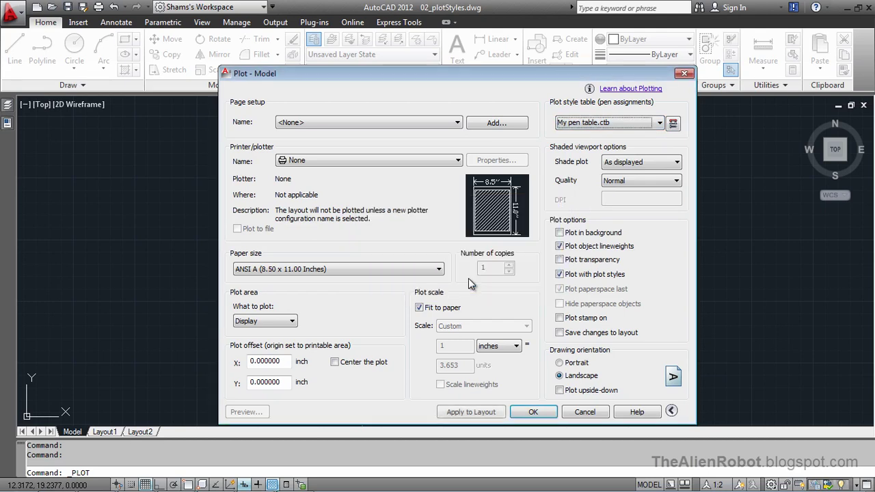
# - Set the plotter to DWG To PDF.pc3
pyautogui.click(456, 161)
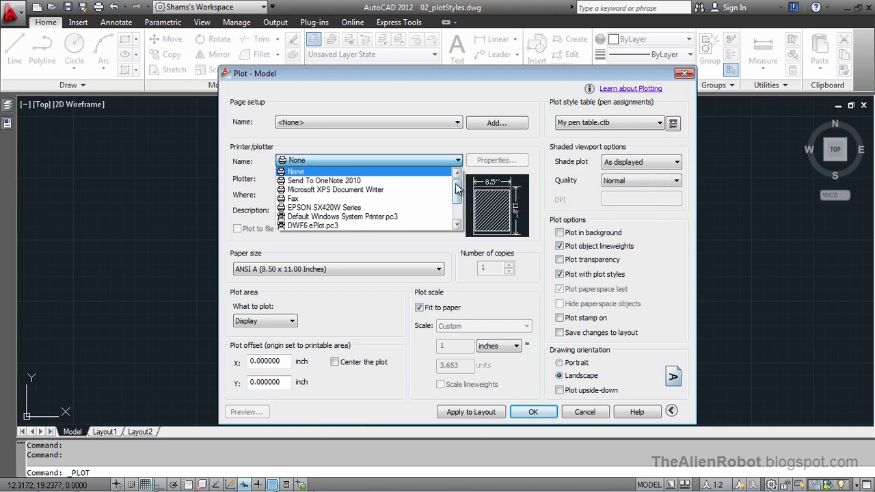
pyautogui.moveTo(456, 189); pyautogui.dragTo(457, 204)
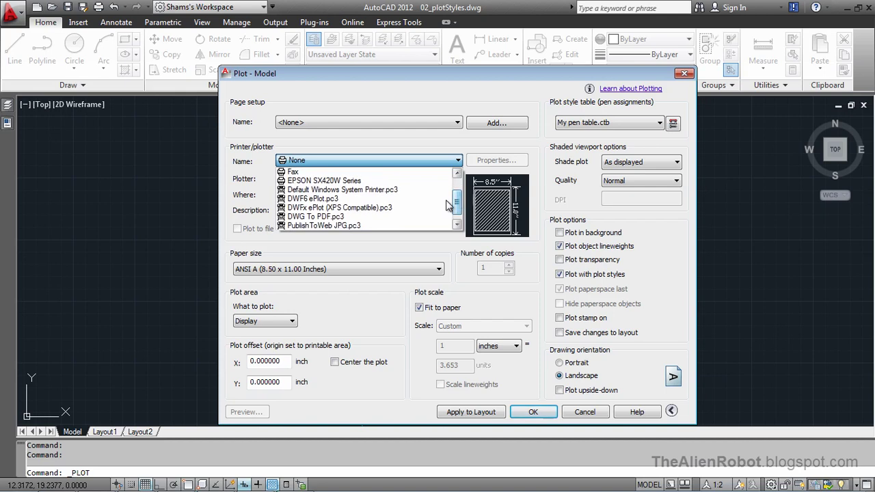
pyautogui.click(317, 217)
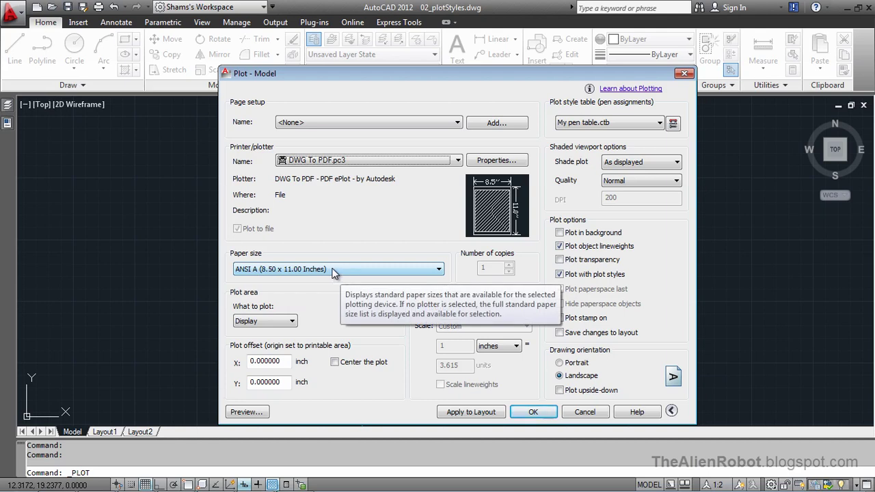
# - Keep the ANSI A (8.50 x 11.00 Inches) paper size and define a window plot area enclosing the whole bracket with its dimensions
pyautogui.click(335, 269)
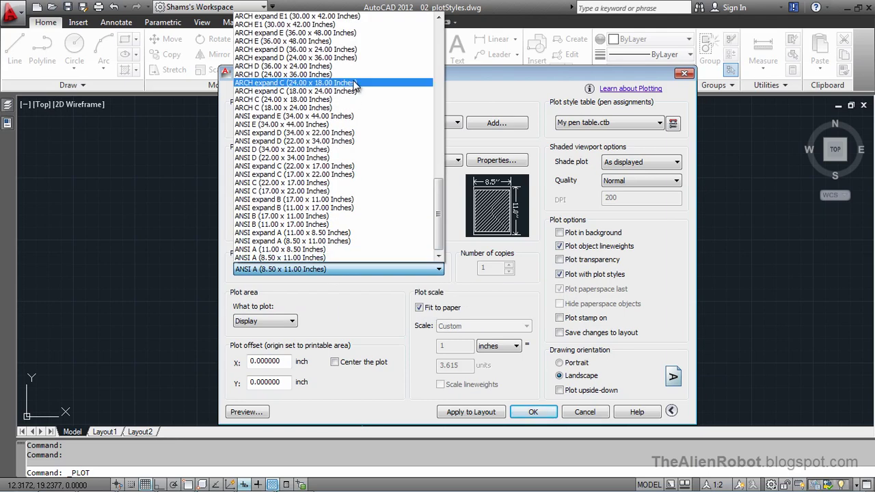
pyautogui.click(359, 296)
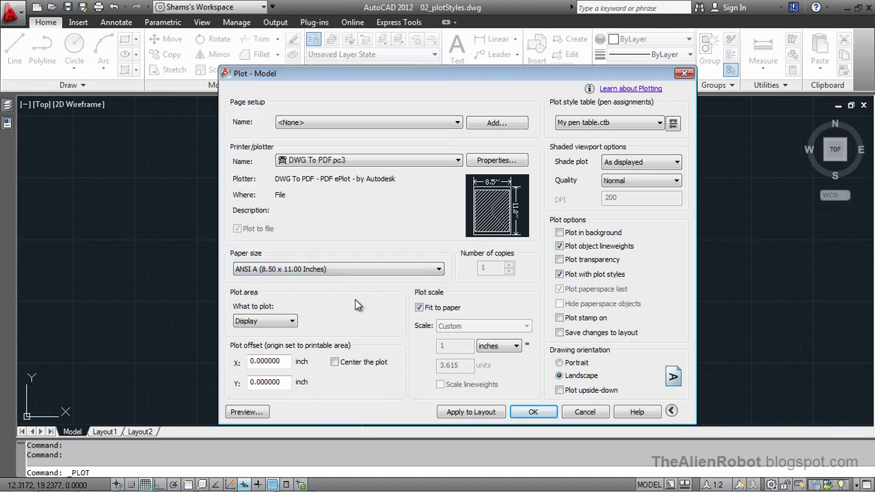
pyautogui.click(291, 321)
pyautogui.click(265, 362)
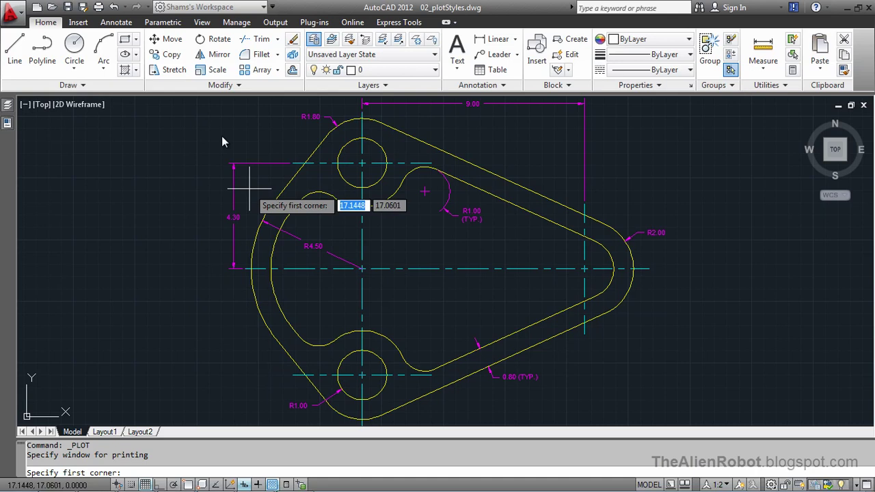
pyautogui.click(225, 100)
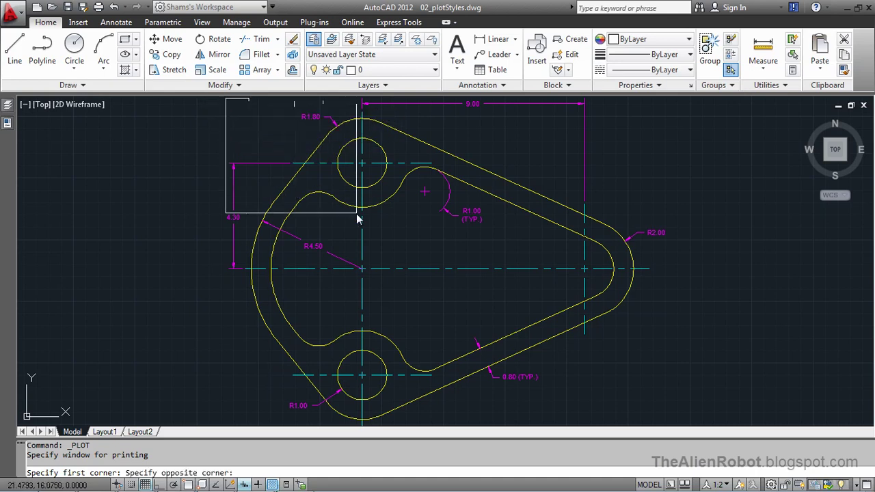
pyautogui.click(599, 384)
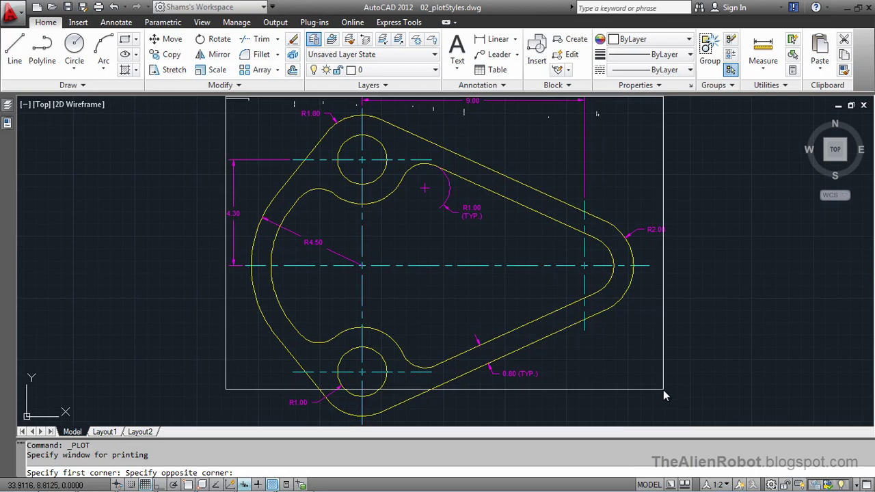
pyautogui.click(681, 430)
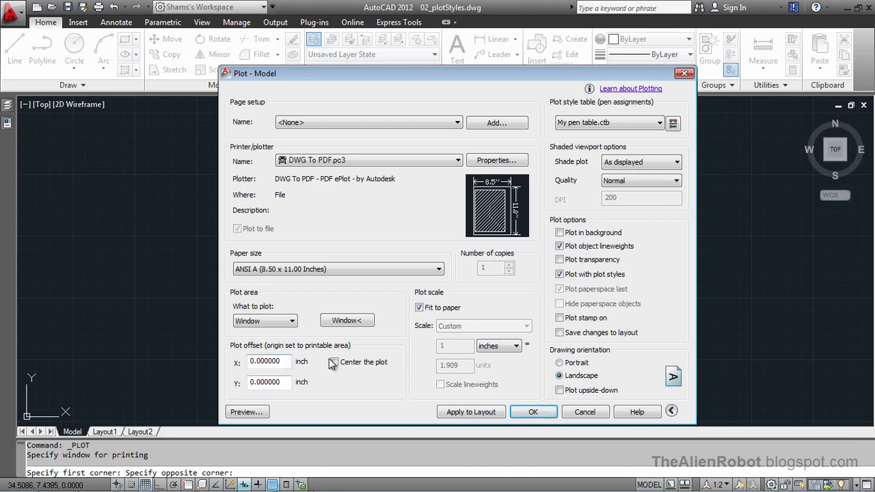
# - Center the plot and replace Fit to paper with a fixed plot scale, trying 1:1 before setting it to 1:2
pyautogui.click(335, 362)
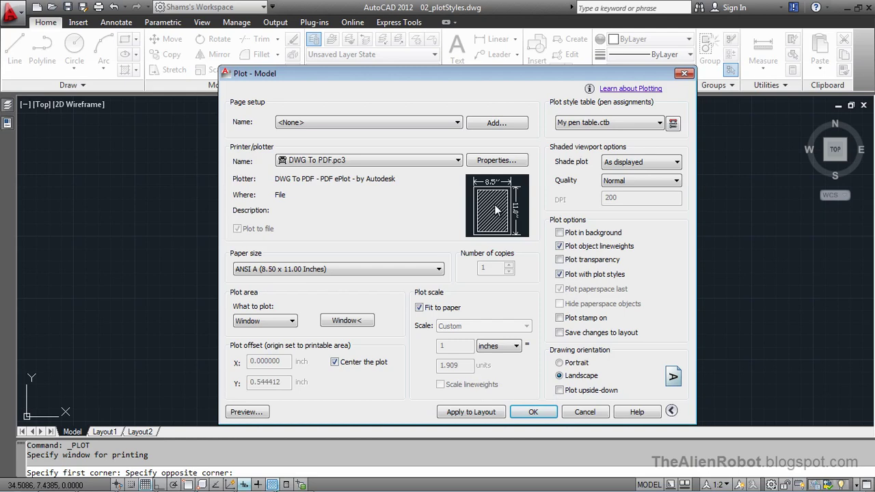
pyautogui.click(419, 308)
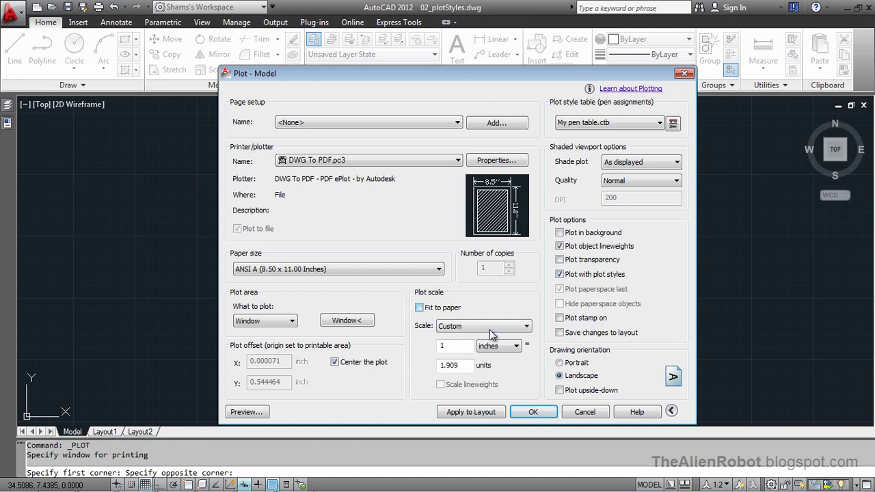
pyautogui.click(491, 326)
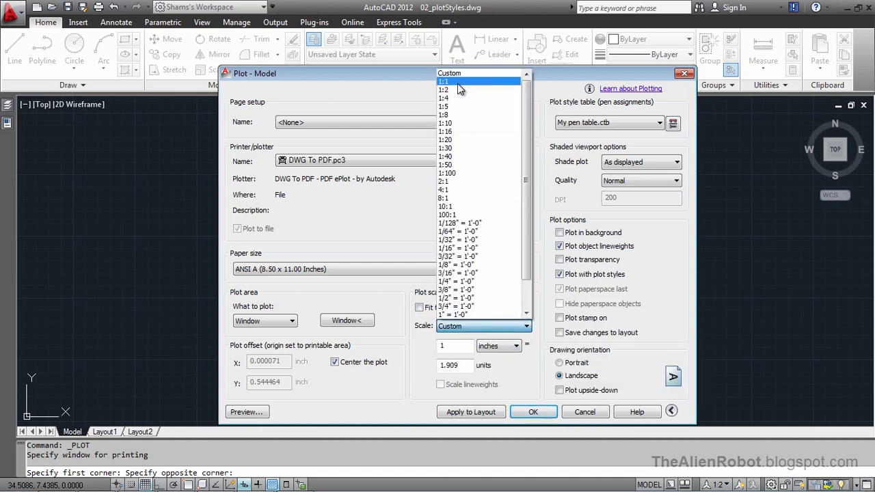
pyautogui.click(458, 84)
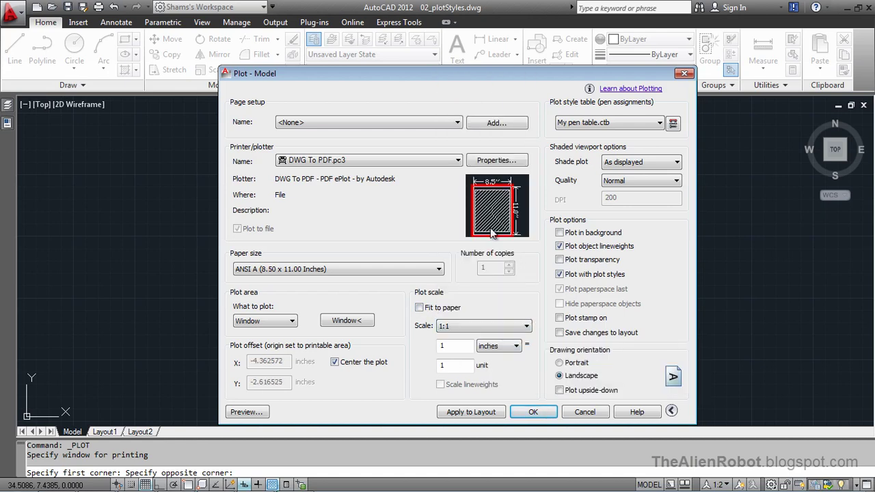
pyautogui.moveTo(499, 210)
pyautogui.click(469, 326)
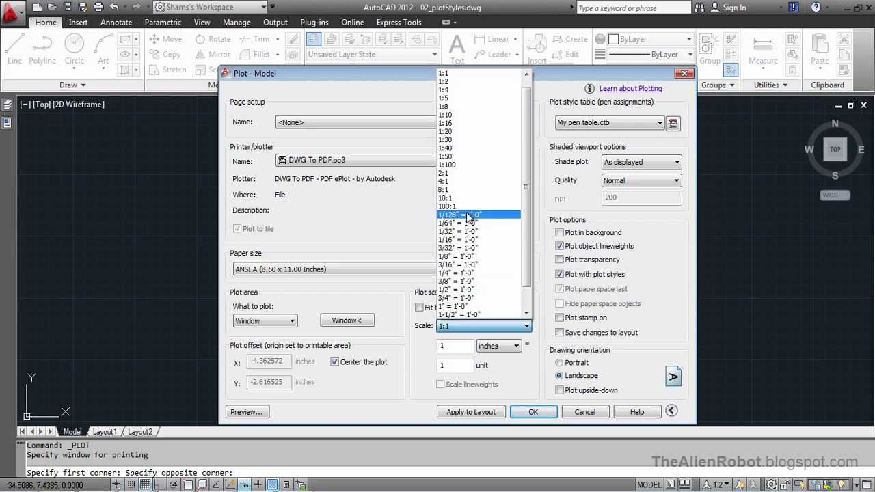
pyautogui.click(468, 82)
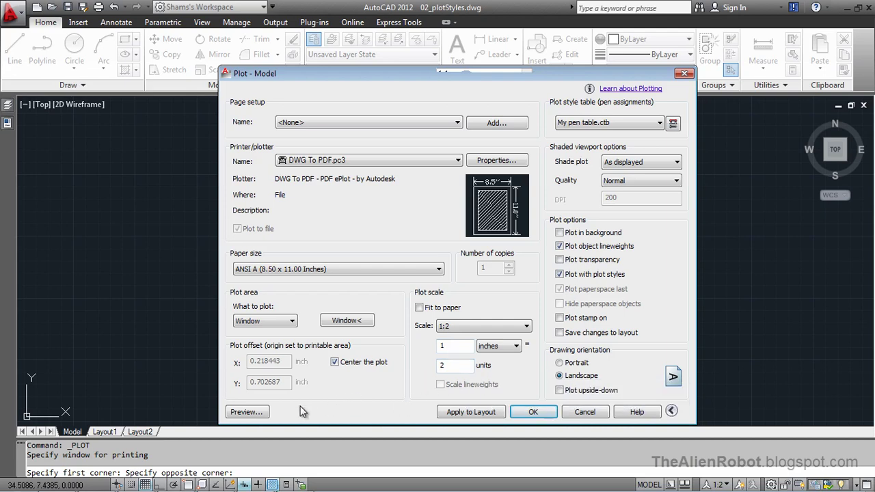
# - Preview the plot and examine the line colors and lineweights of the bracket outline, centerlines and dimensions
pyautogui.click(246, 412)
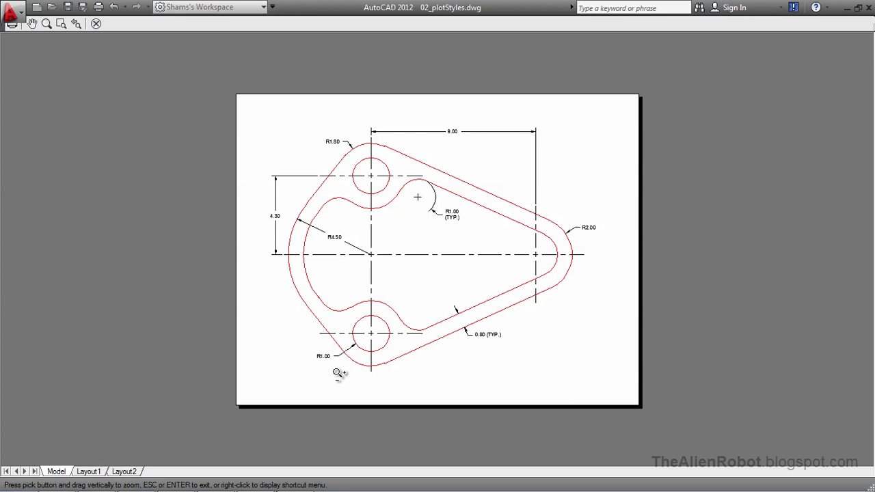
pyautogui.scroll(4, 445, 293)
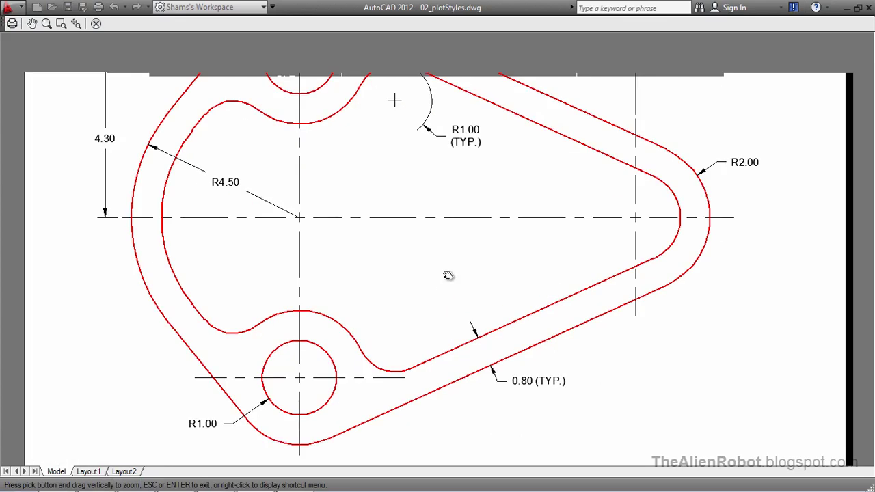
pyautogui.moveTo(448, 276); pyautogui.dragTo(465, 299, button='middle')
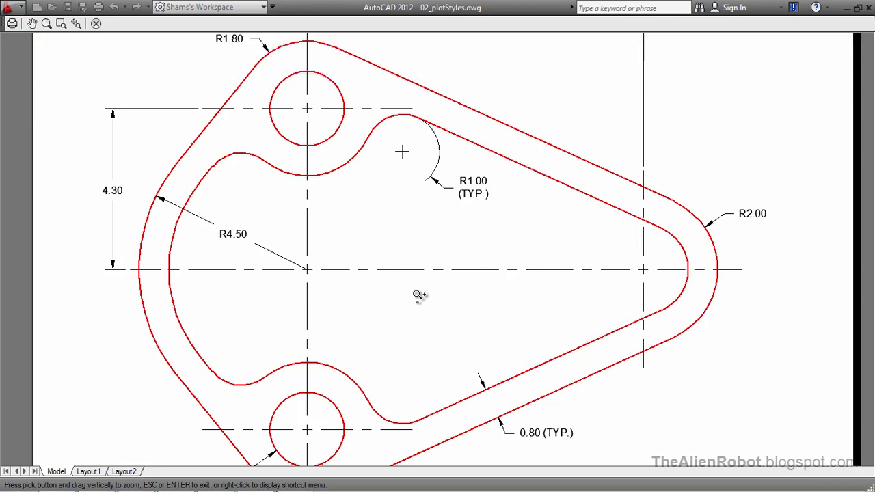
pyautogui.scroll(-2, 474, 235)
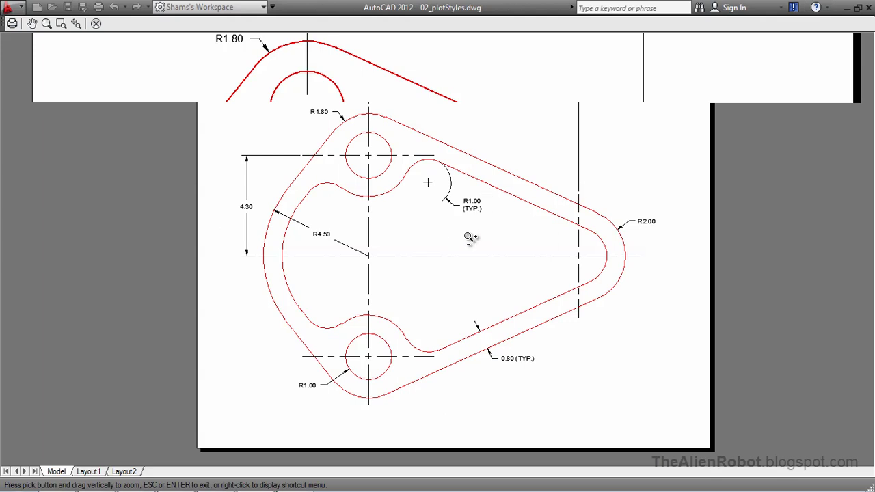
# - Plot the drawing from the preview and save the PDF to the Desktop as "fuel pump bracketl.pdf"
pyautogui.rightClick(408, 218)
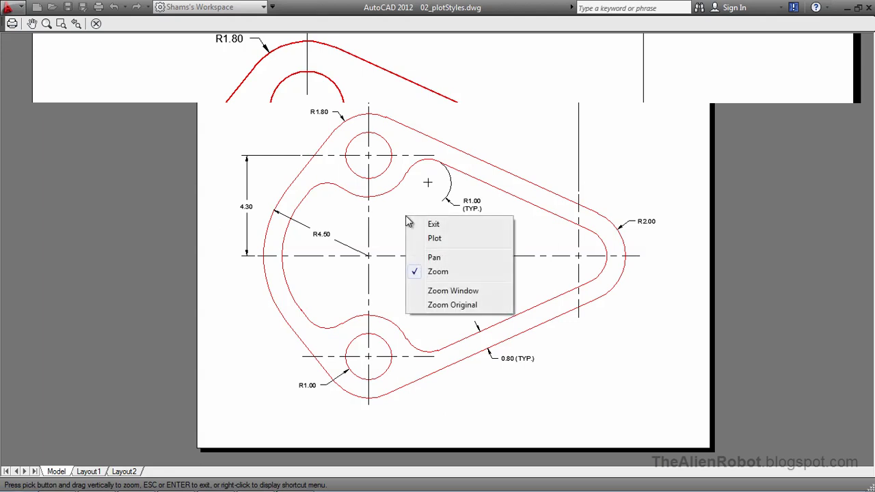
pyautogui.click(441, 239)
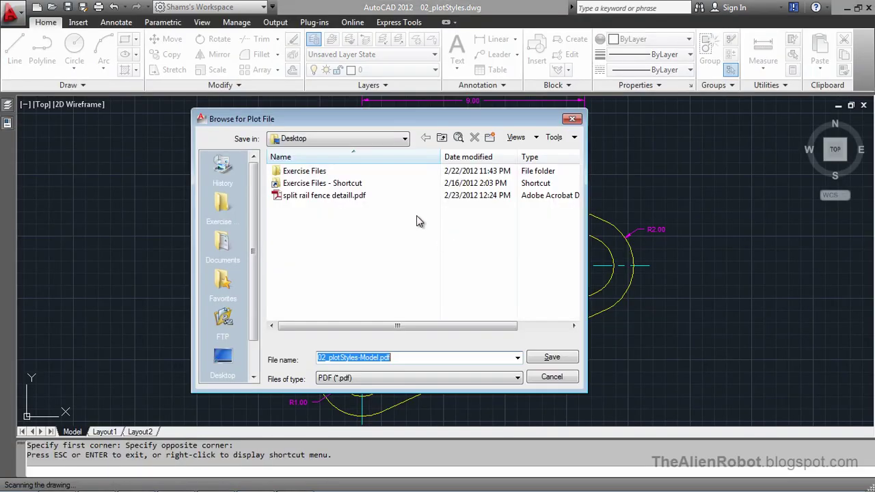
pyautogui.moveTo(438, 122); pyautogui.dragTo(430, 109)
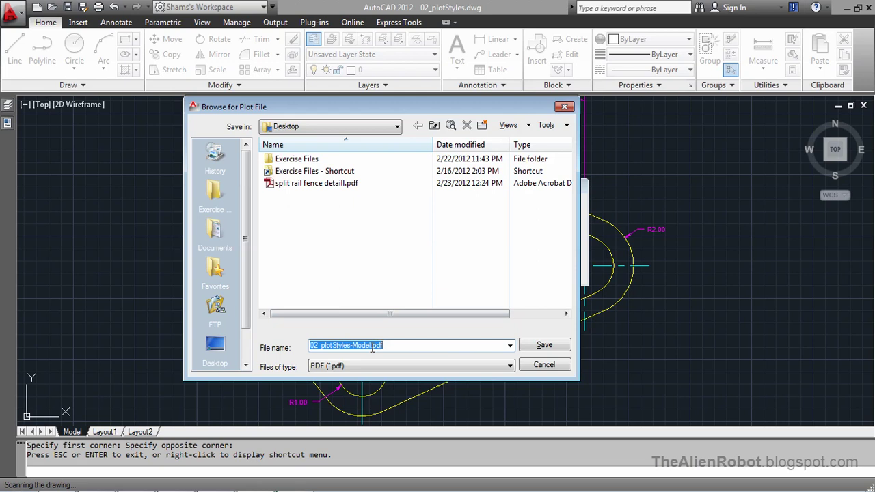
pyautogui.moveTo(371, 346); pyautogui.dragTo(311, 348)
pyautogui.write('fuel pump bracket1')
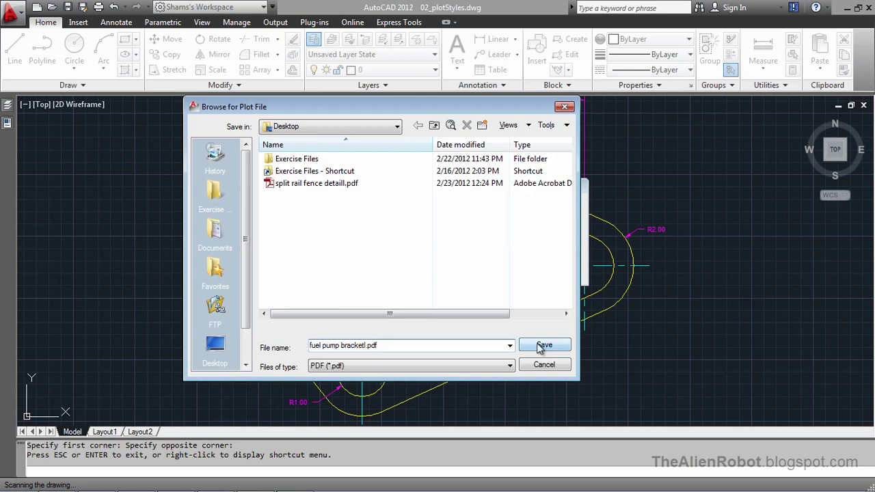
pyautogui.click(543, 346)
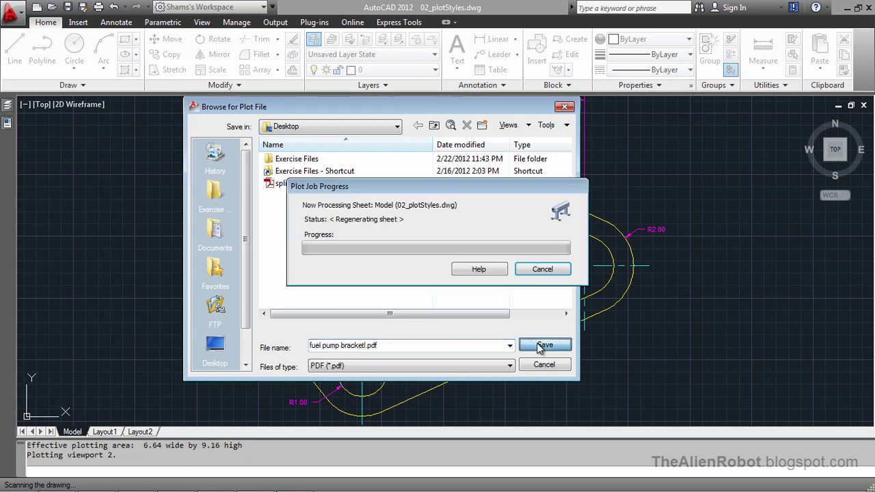